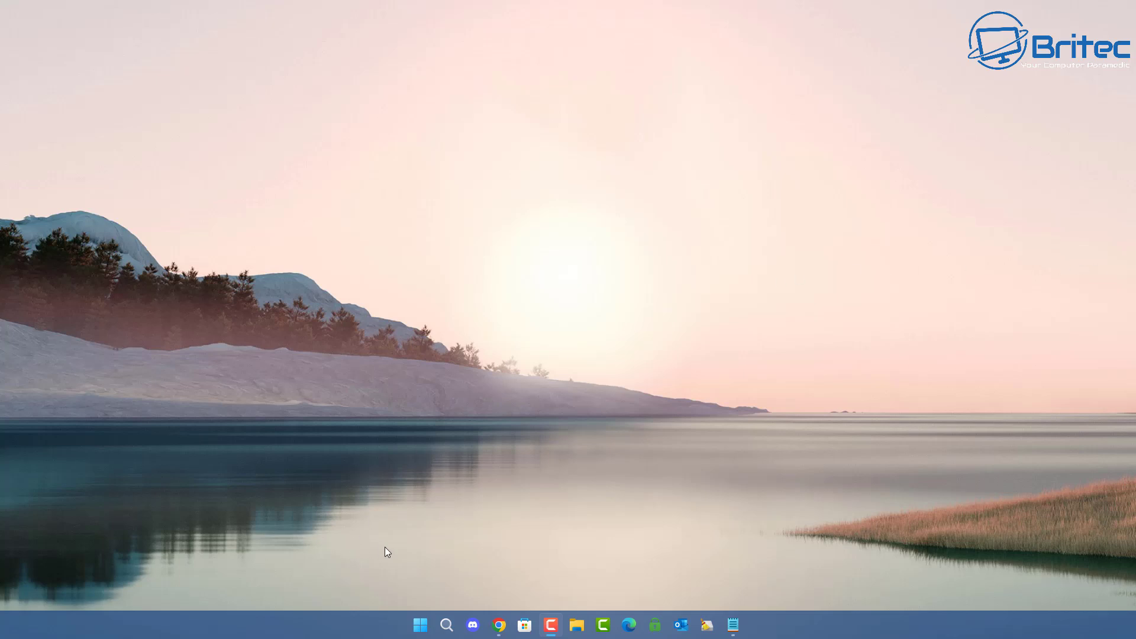
- Open the Windows 11 Start menu from the taskbar
left_click(420, 625)
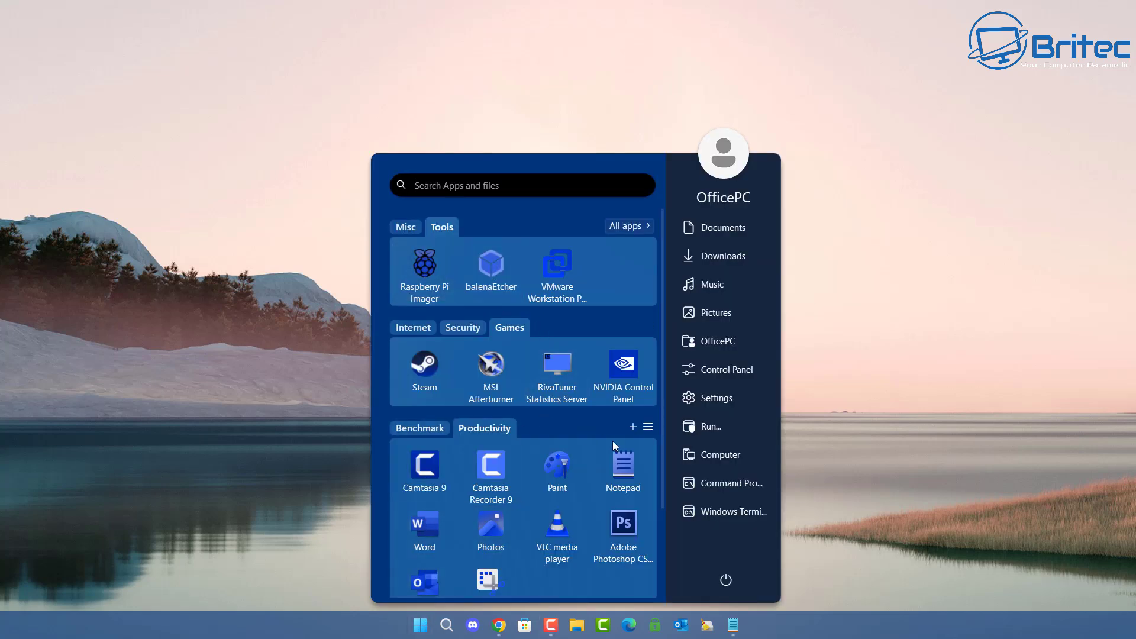
- Open Settings from the Misc apps, check that Bluetooth is on under Bluetooth & devices, then close Settings
left_click(417, 227)
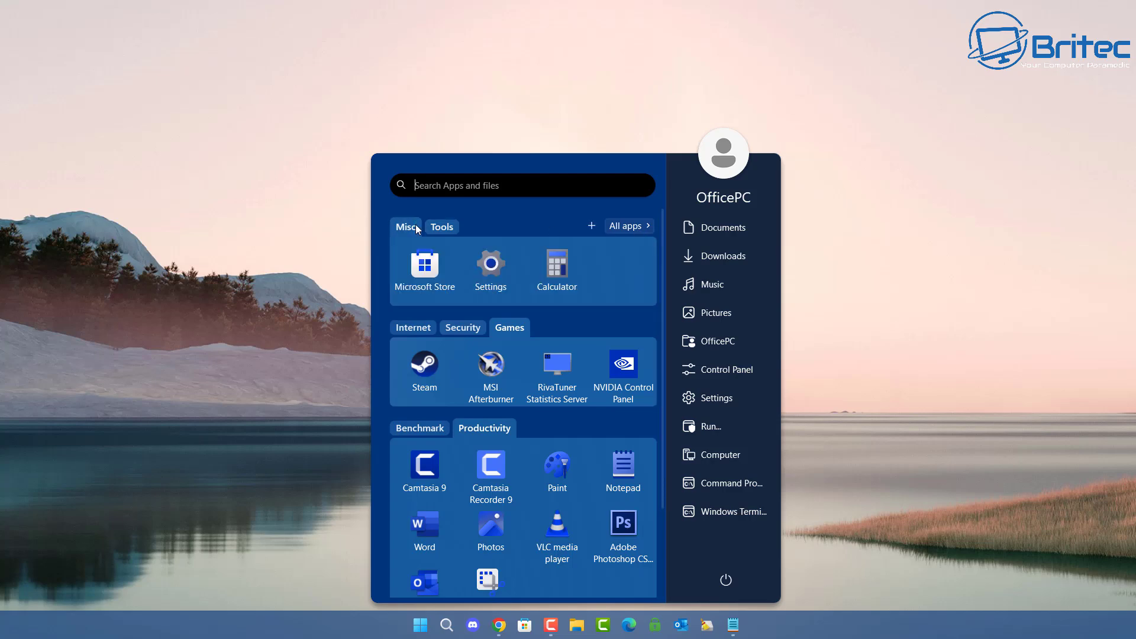
left_click(502, 276)
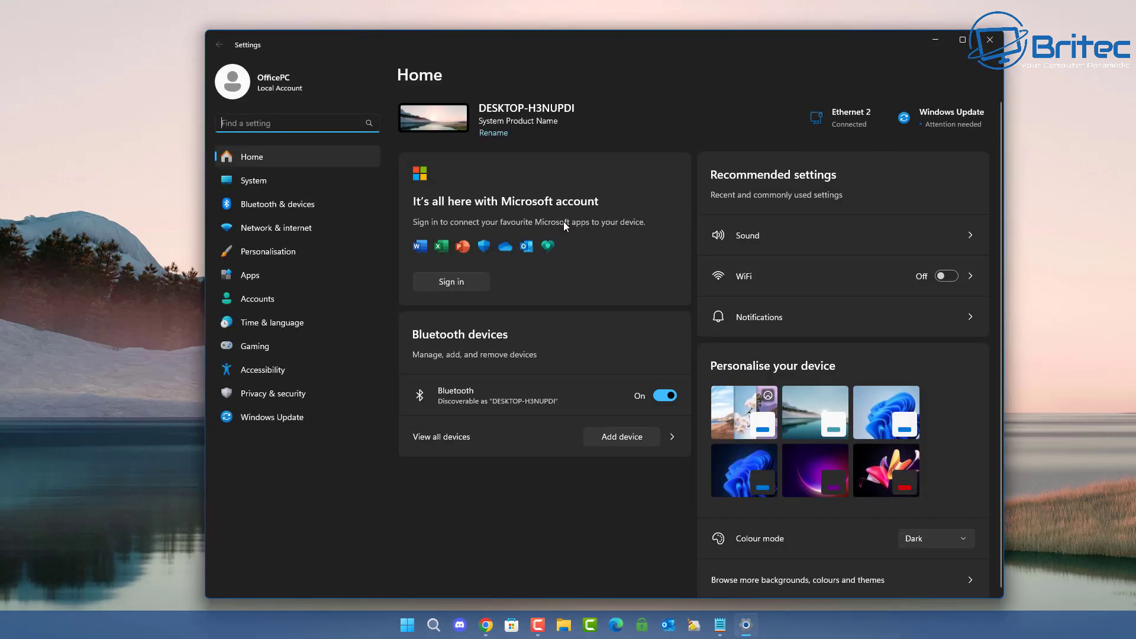
left_click(263, 207)
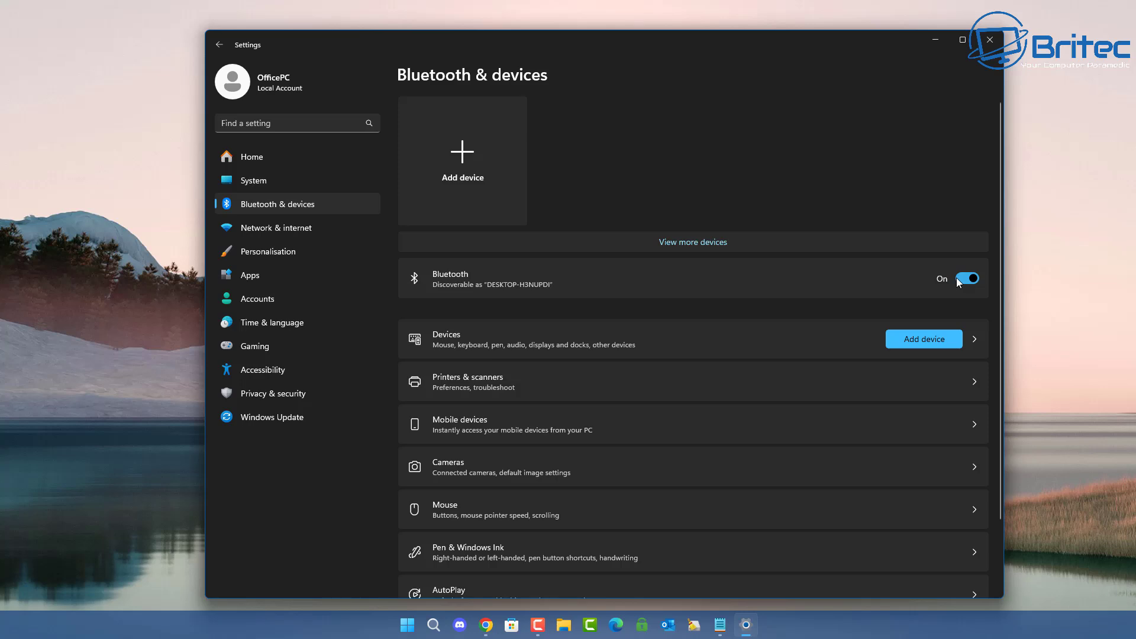
left_click(985, 40)
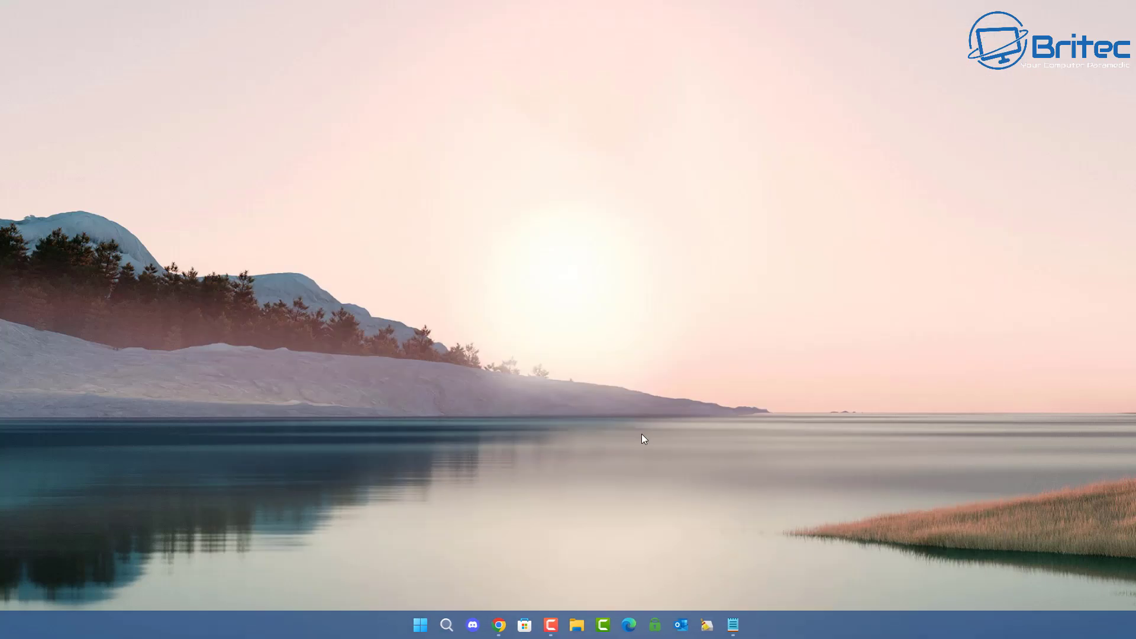
- Open Device Manager, expand Bluetooth and open the MediaTek Bluetooth Adapter's Properties
right_click(421, 627)
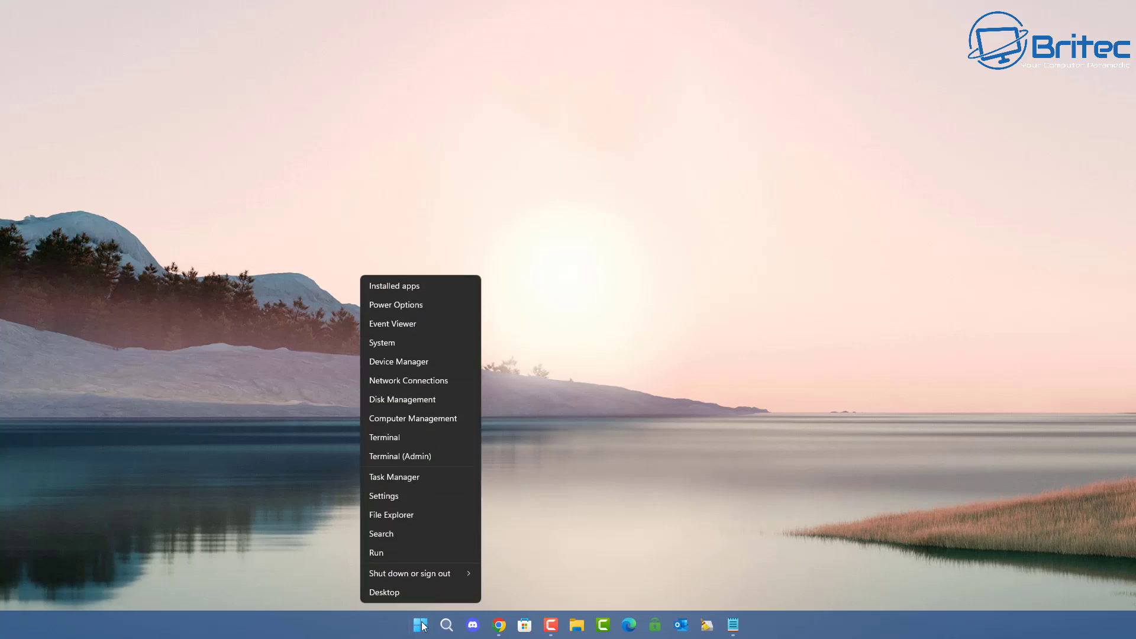
left_click(449, 364)
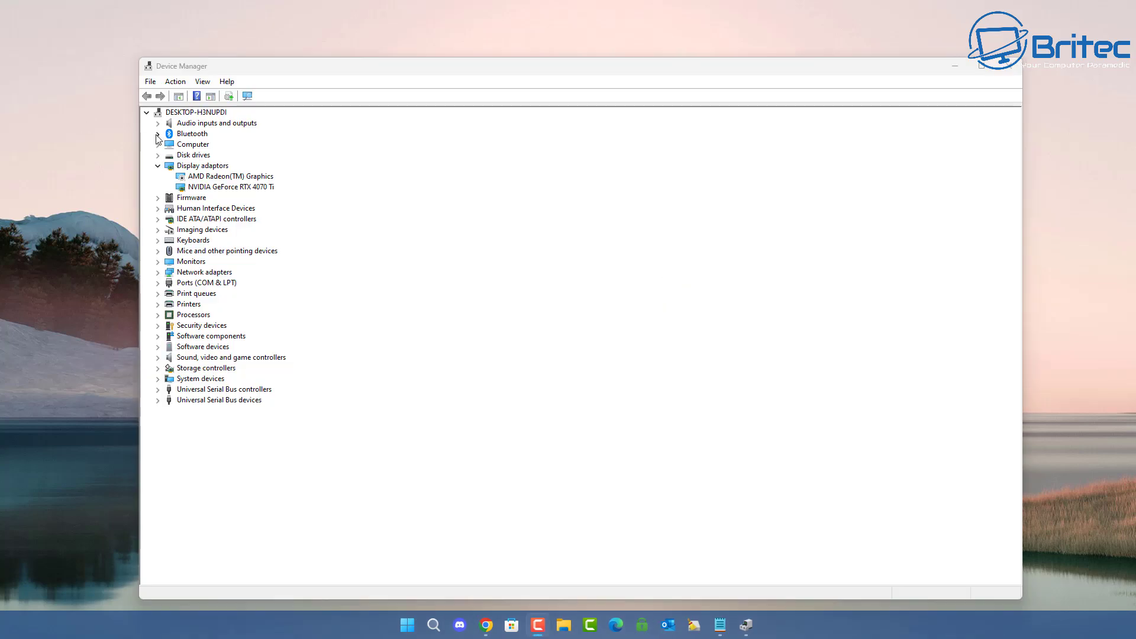
left_click(157, 136)
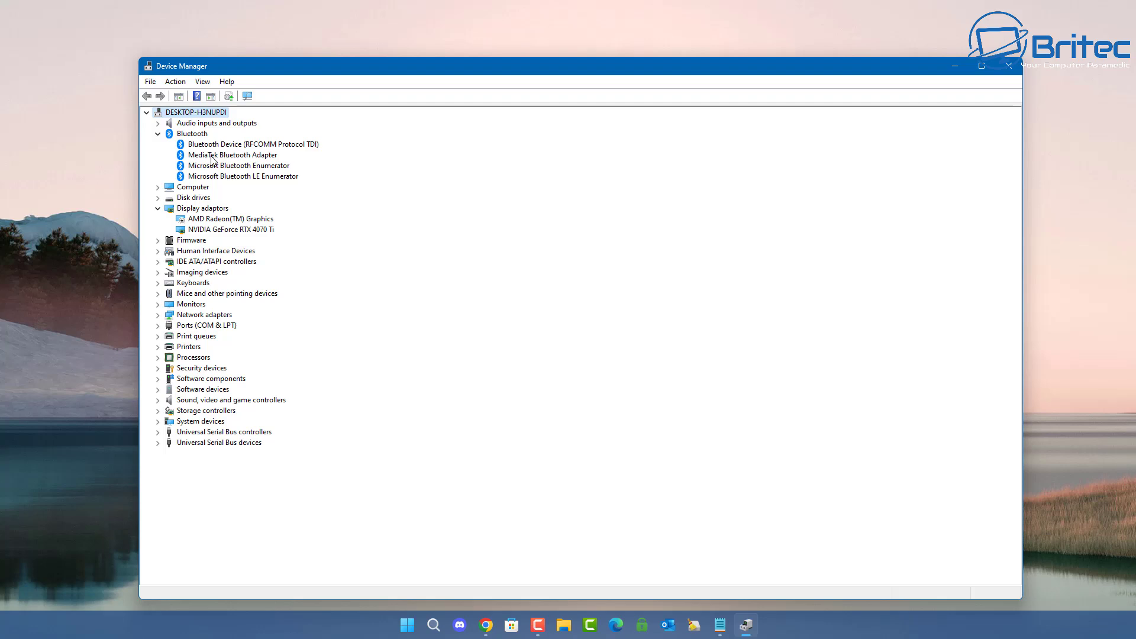
left_click(266, 157)
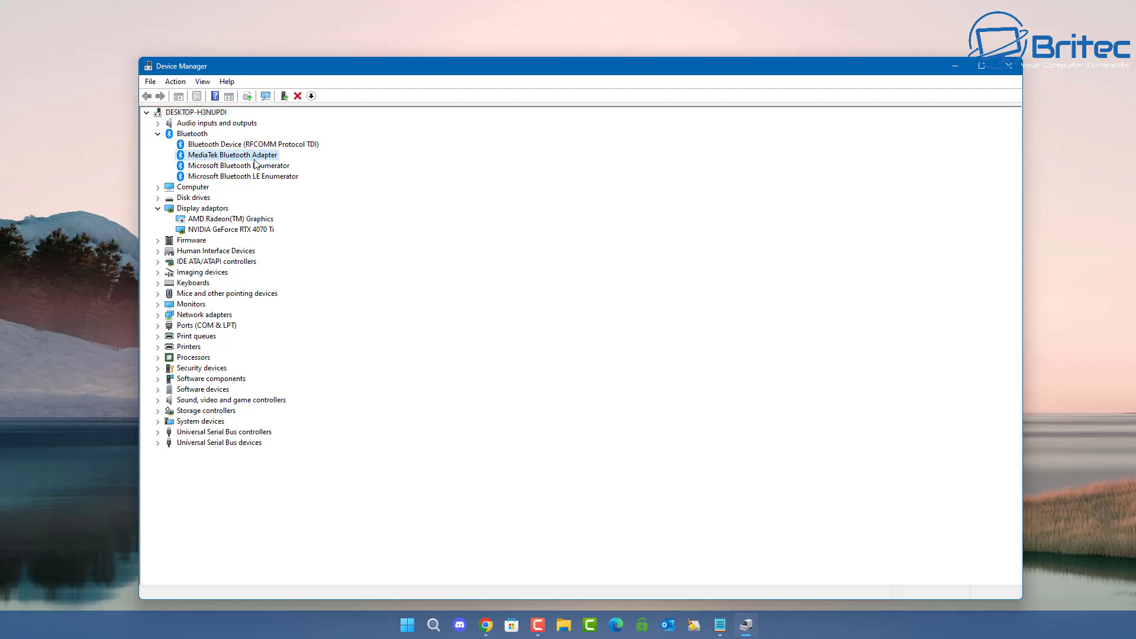
right_click(217, 158)
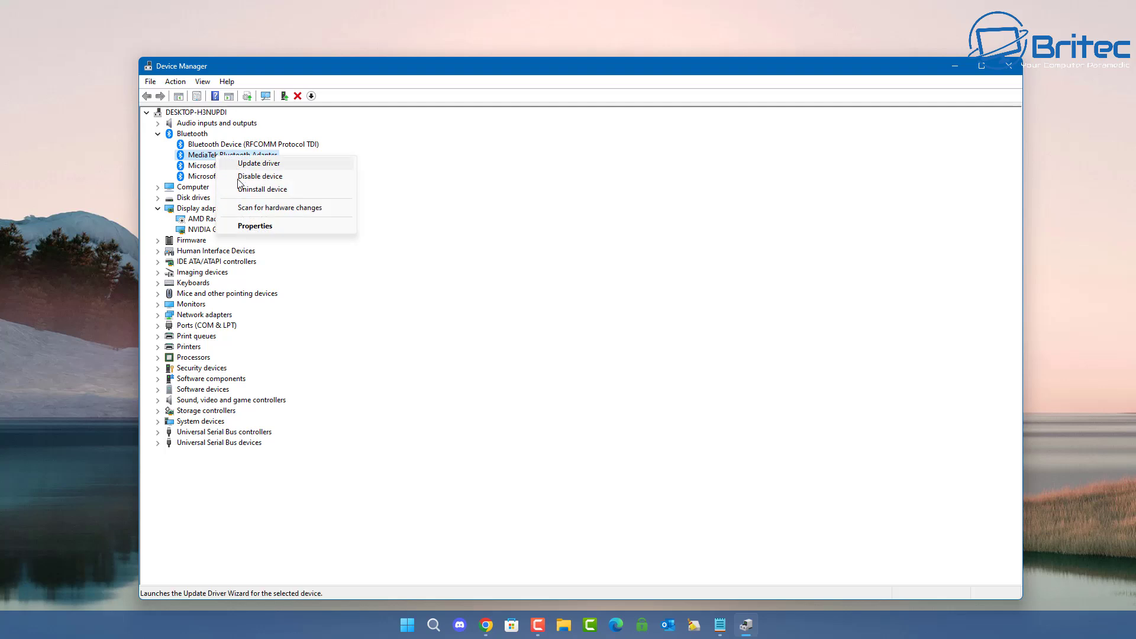
left_click(280, 226)
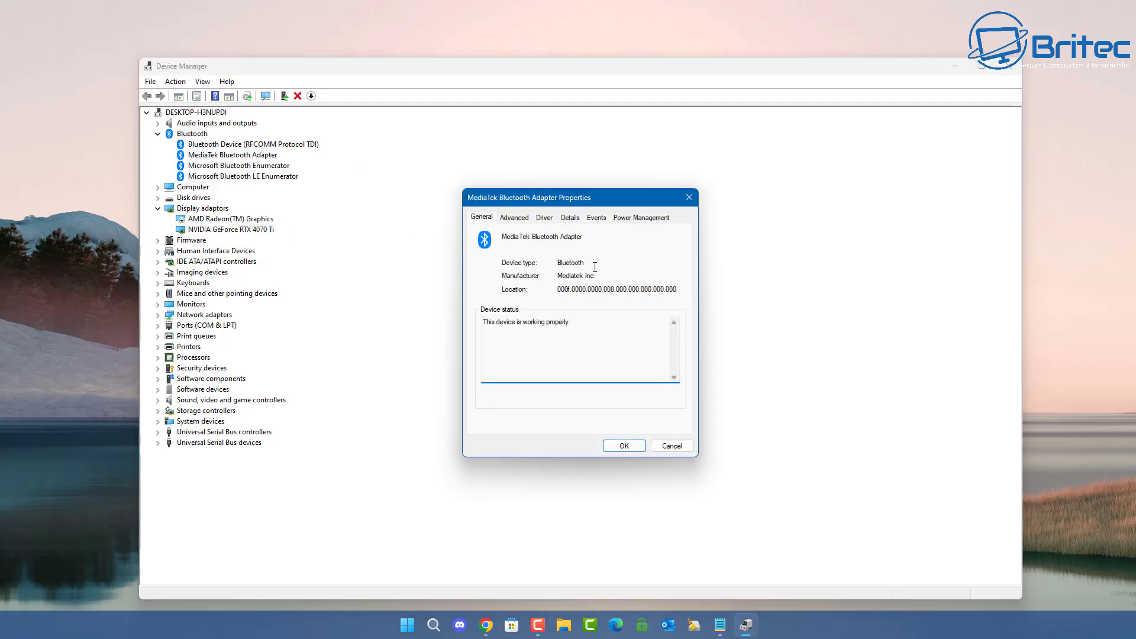
- Read the adapter's firmware version HCI 11.4128 / LMP 11.8721 on the Advanced tab, then close the dialog
left_click(513, 219)
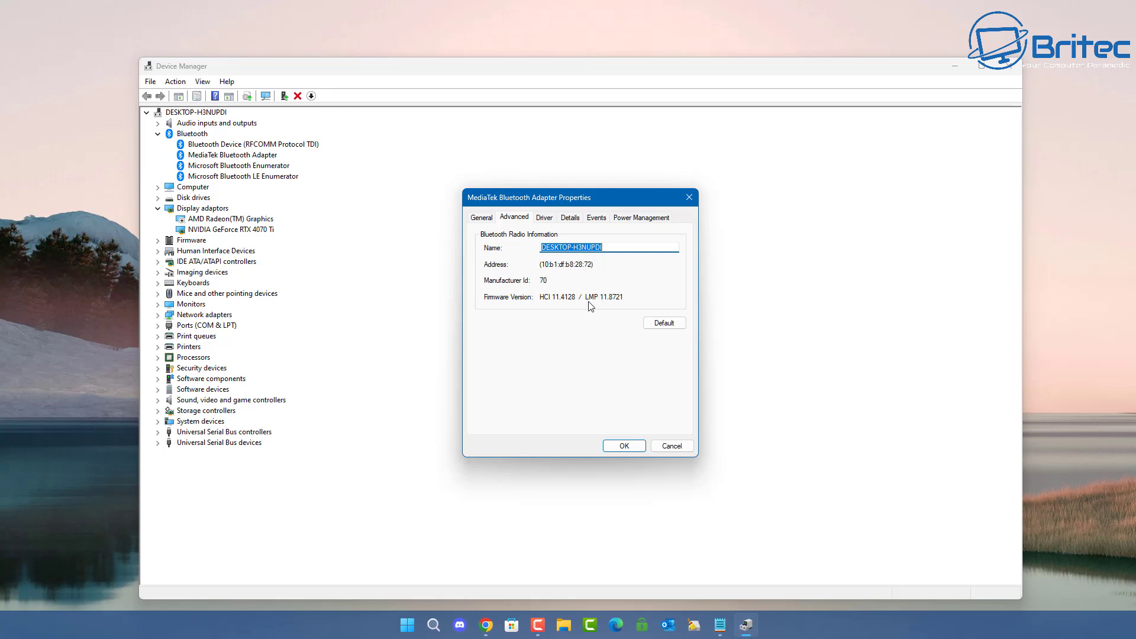
left_click(624, 447)
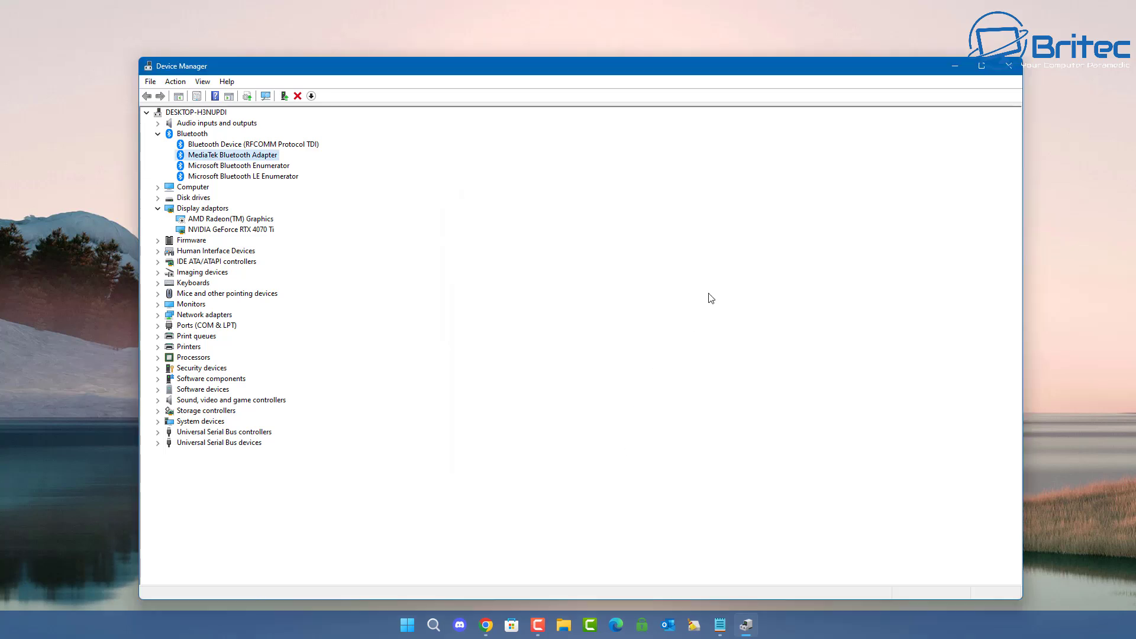
- Close Device Manager, skim the Wikipedia Bluetooth article, then go to Microsoft's 'What Bluetooth version is on my PC?' page
left_click(1008, 67)
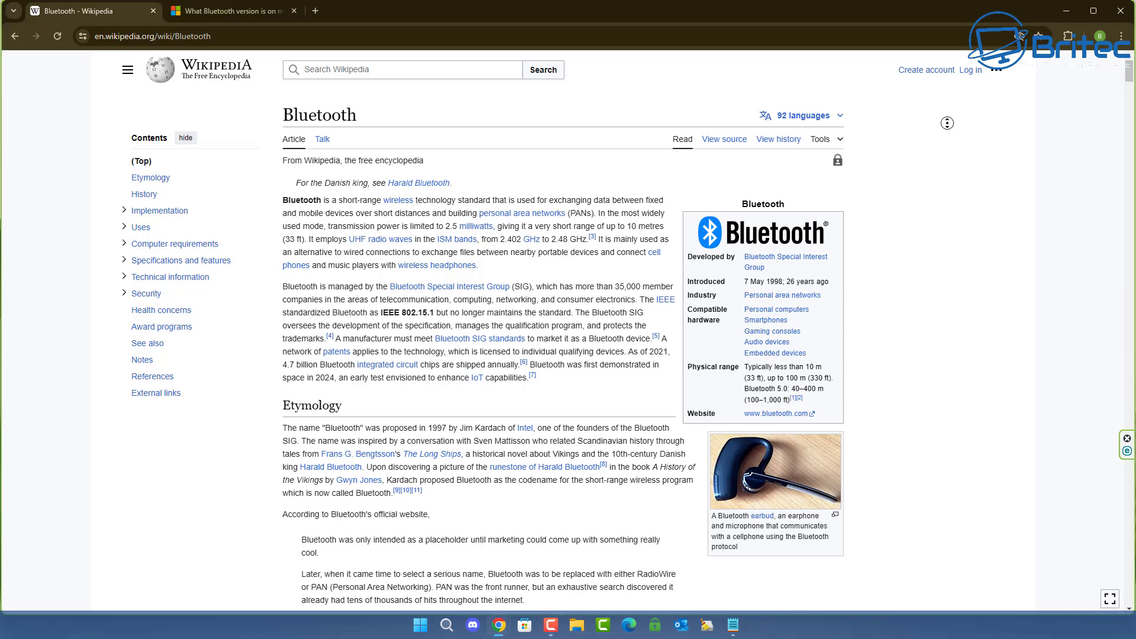
middle_click(947, 137)
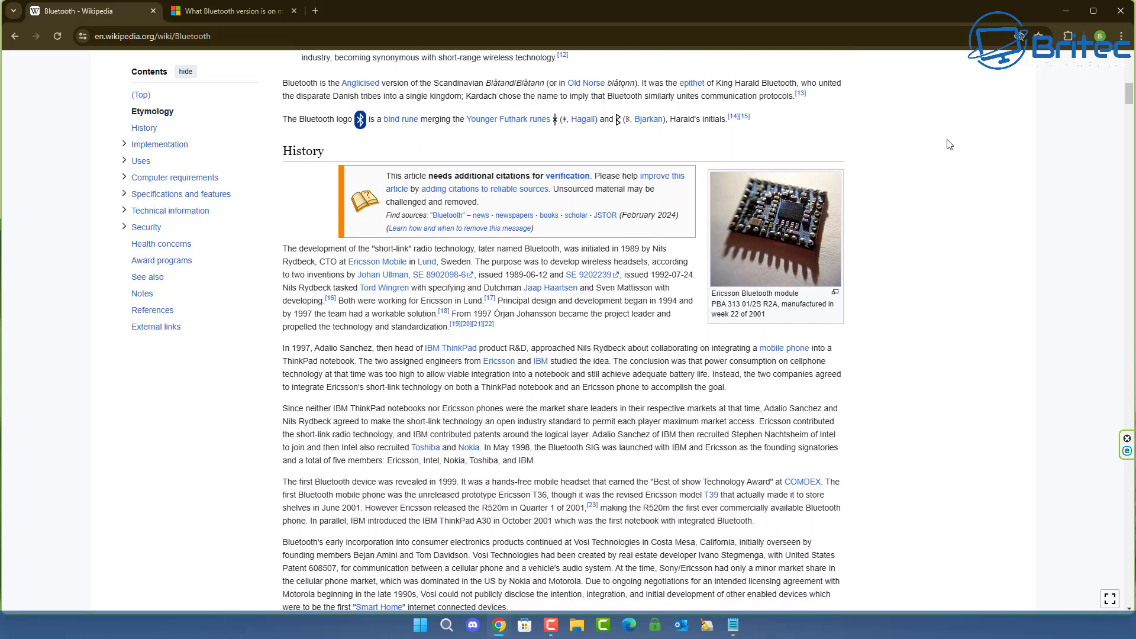
key("ctrl+Tab")
- Scroll to the support page's table mapping LMP 11 to Bluetooth Core Specification 5.2, then bring up the Start menu
middle_click(979, 192)
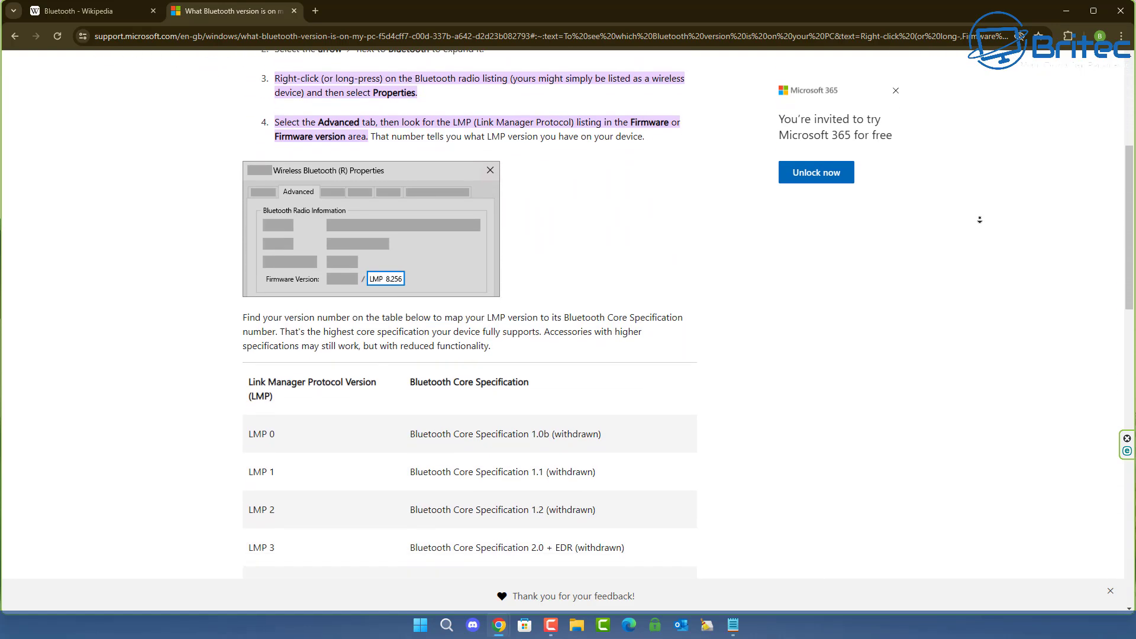
left_click(982, 223)
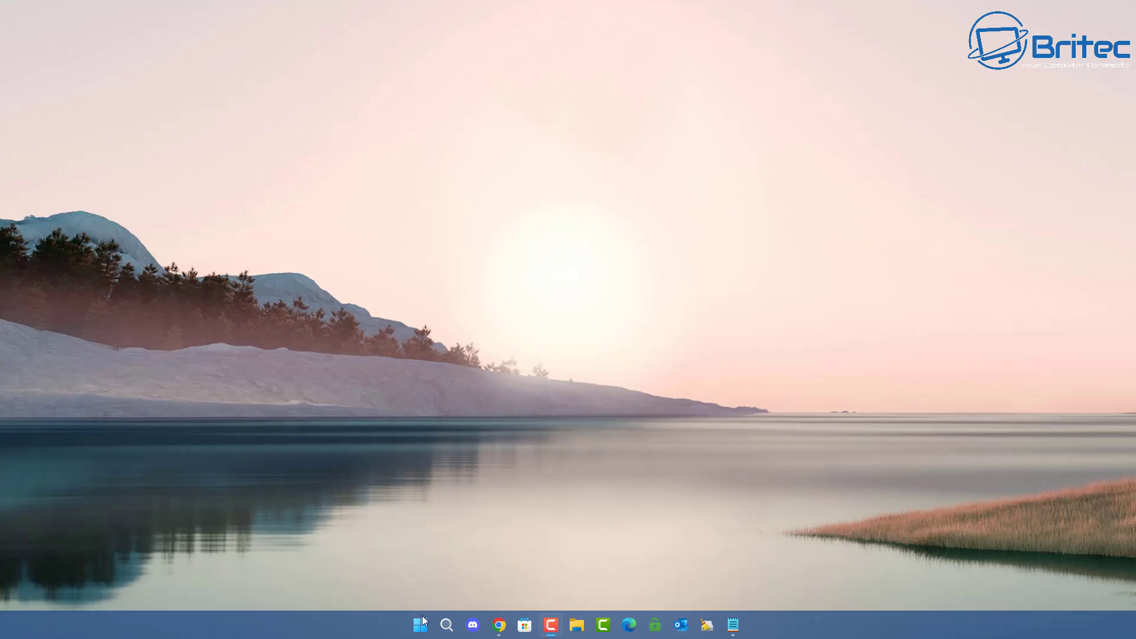
left_click(423, 619)
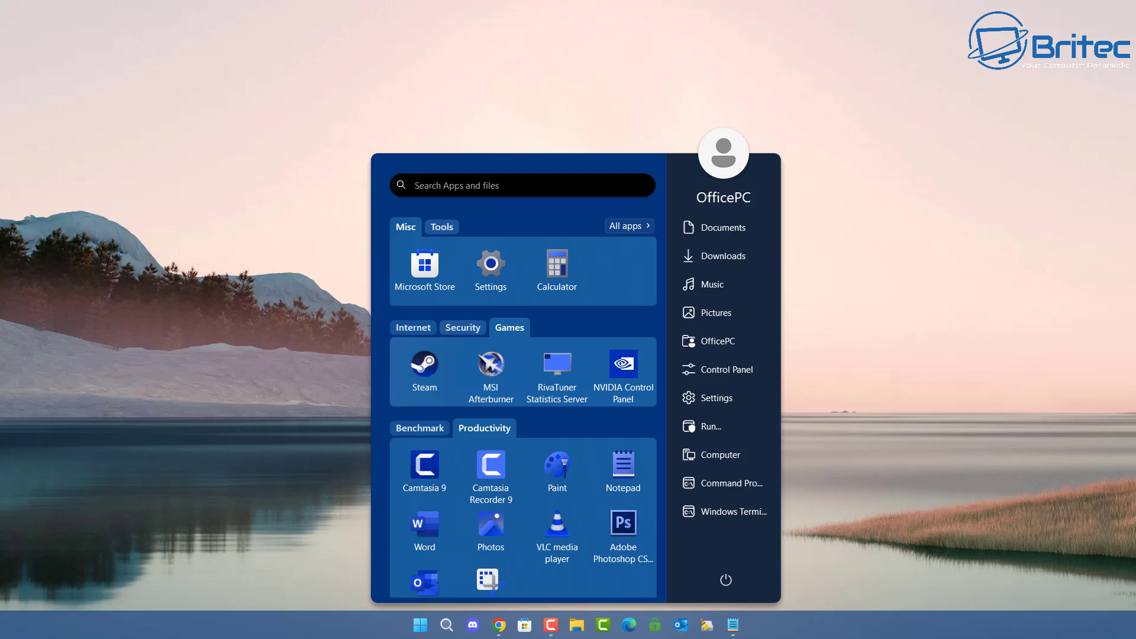
- Find BaseBoard Product TUF GAMING X670E-PLUS WIFI in System Information and open that board's ASUS product page
type("system i")
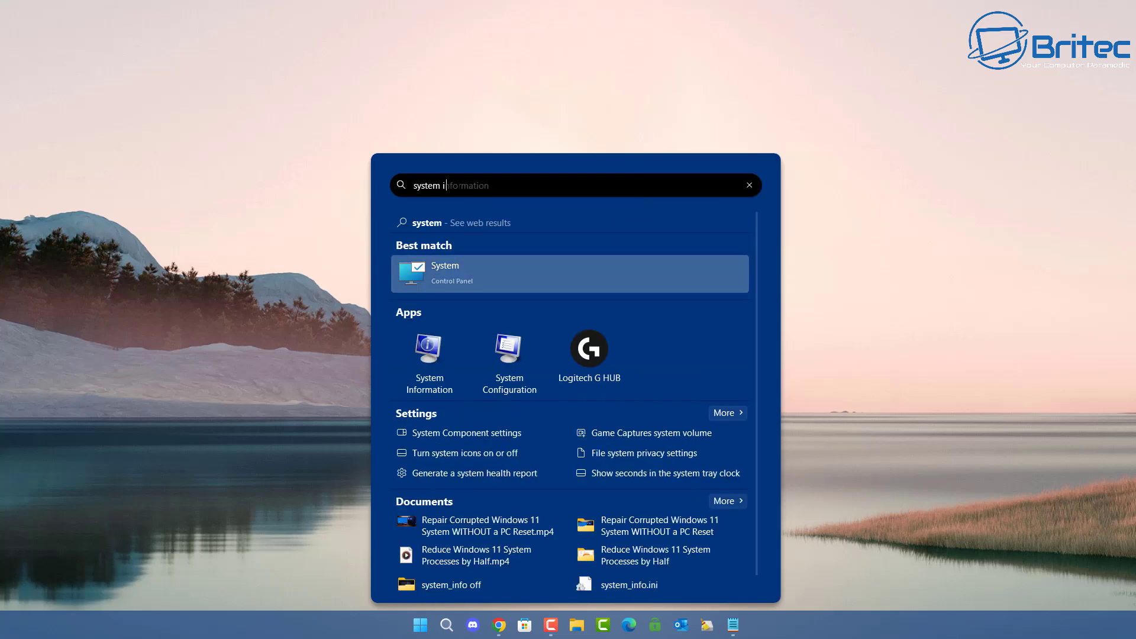
type("nfo")
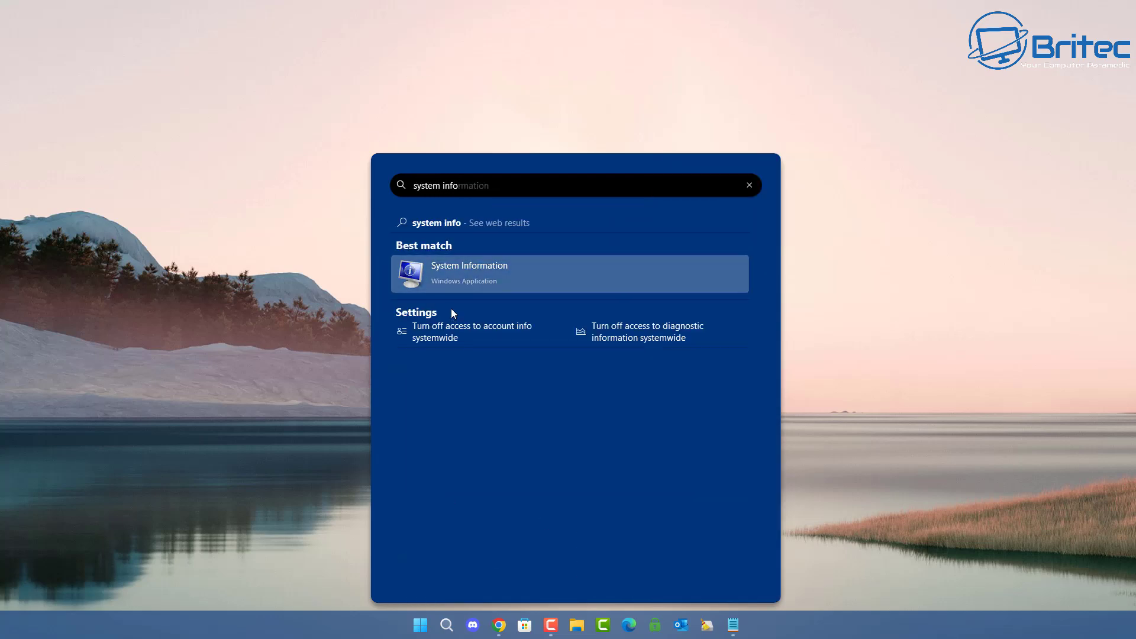
key("Return")
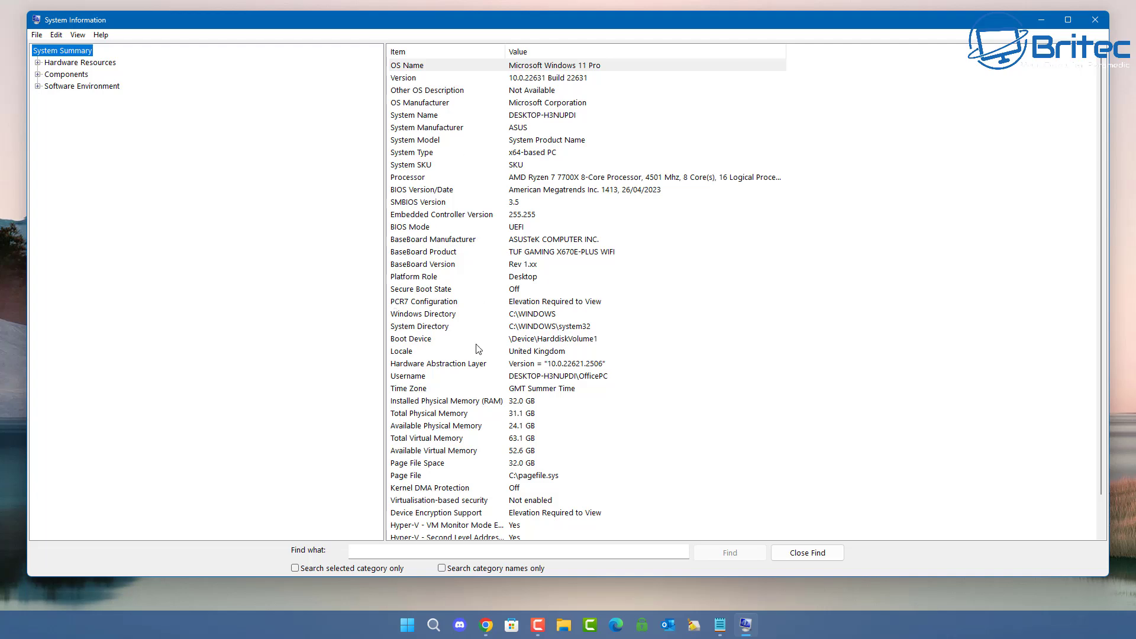
left_click(573, 254)
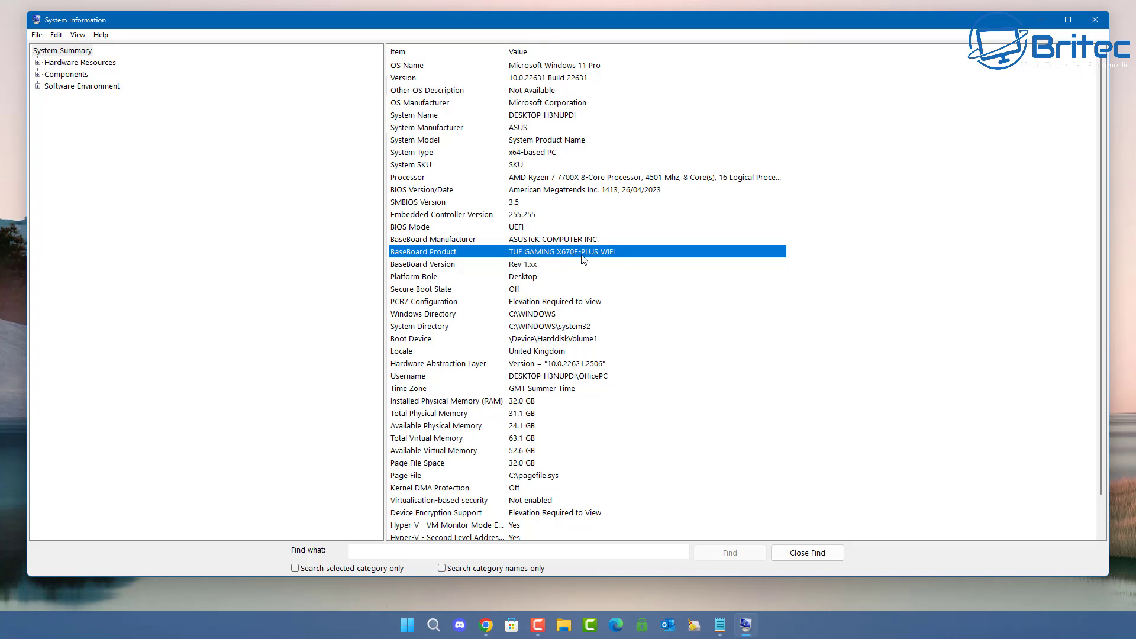
left_click(66, 53)
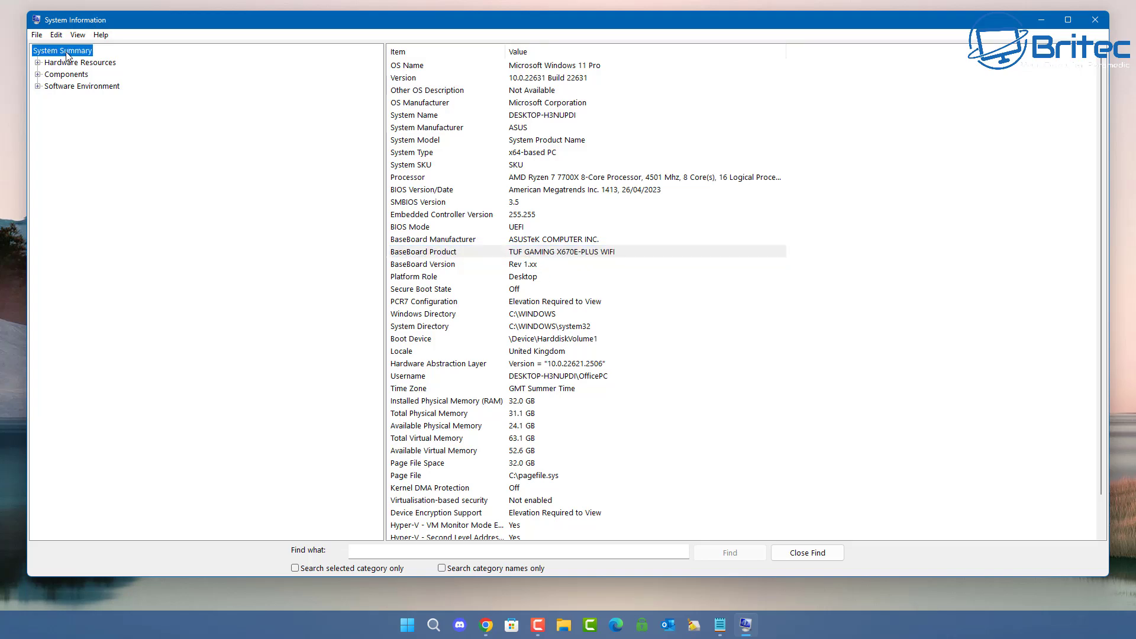
left_click(605, 255)
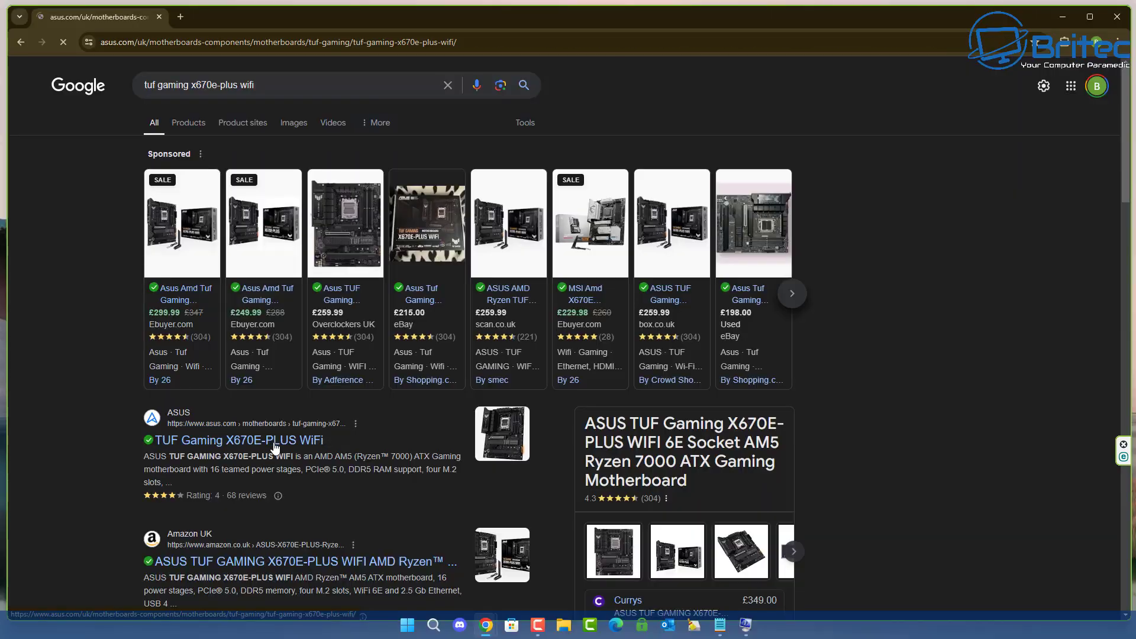
left_click(195, 439)
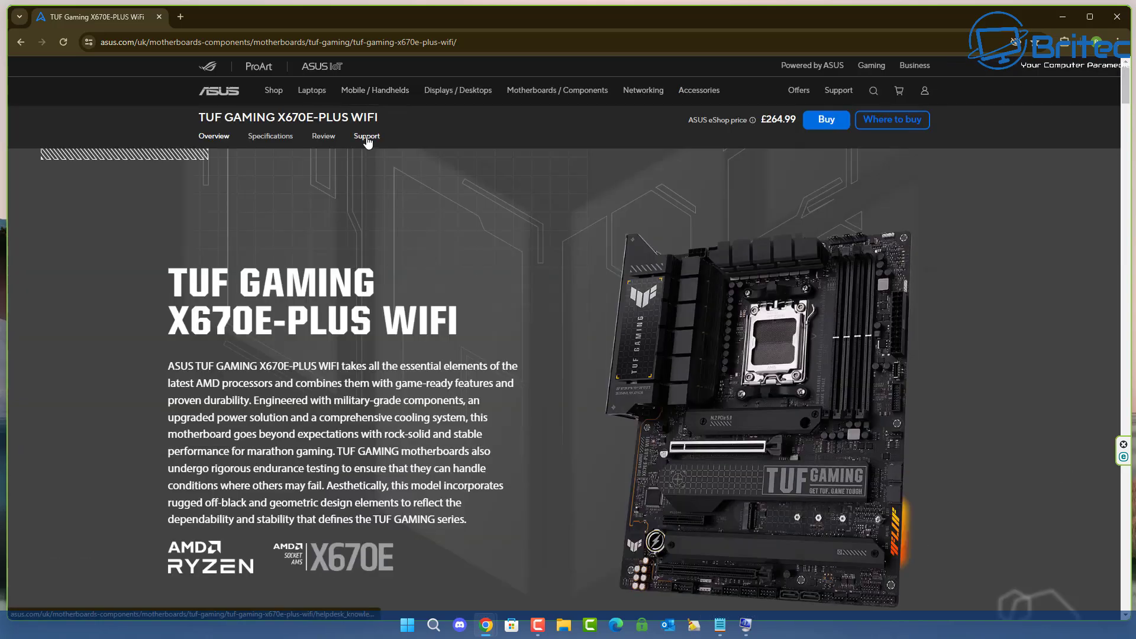
- On the board's support page, browse the Windows 11 64-bit Driver & Tools list to the Bluetooth drivers
left_click(367, 137)
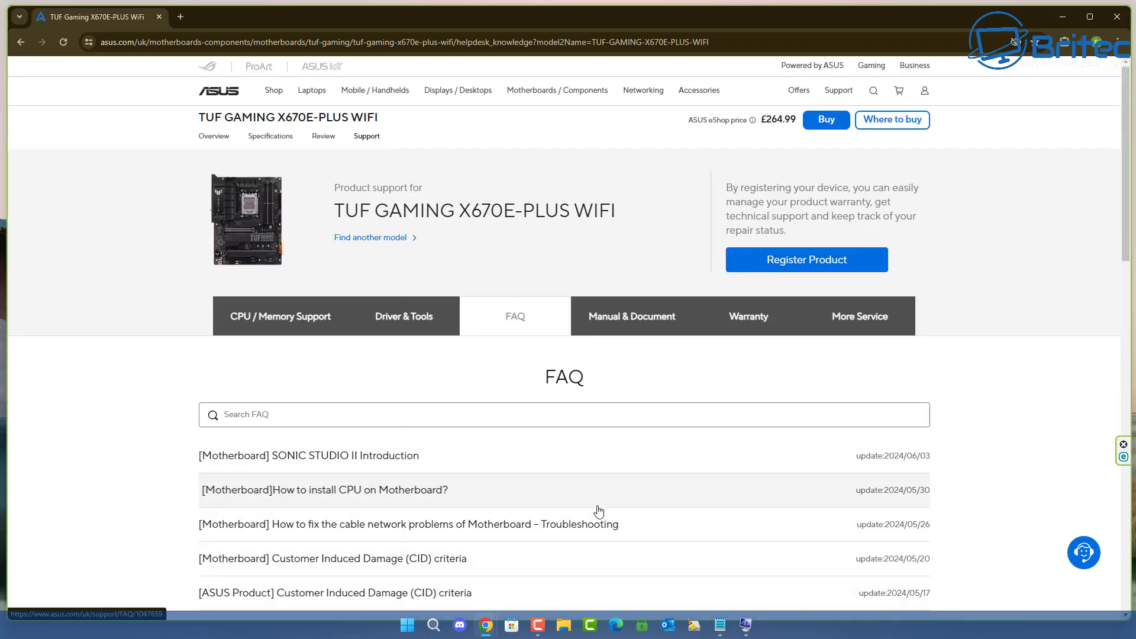
left_click(400, 319)
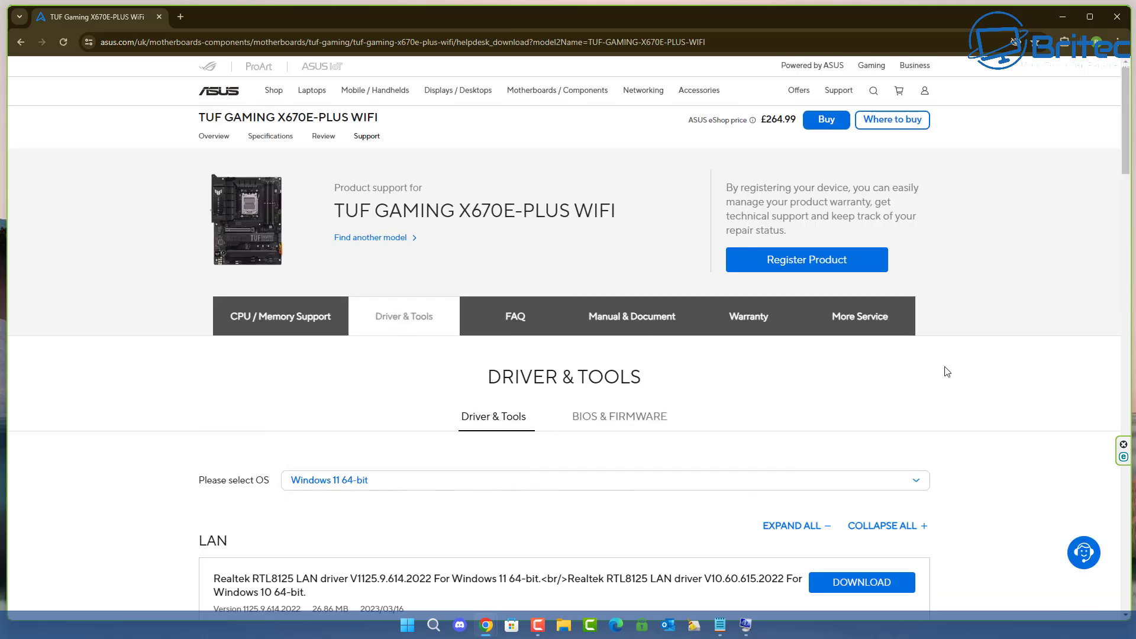
scroll(1081, 220, "down", 3)
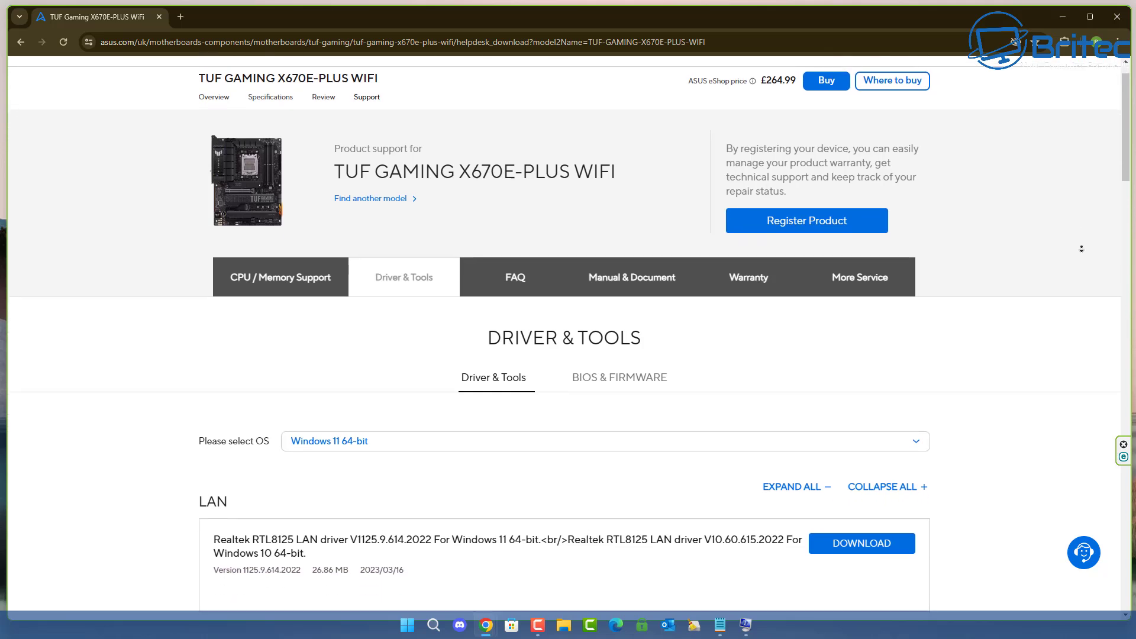
scroll(1082, 248, "down", 4)
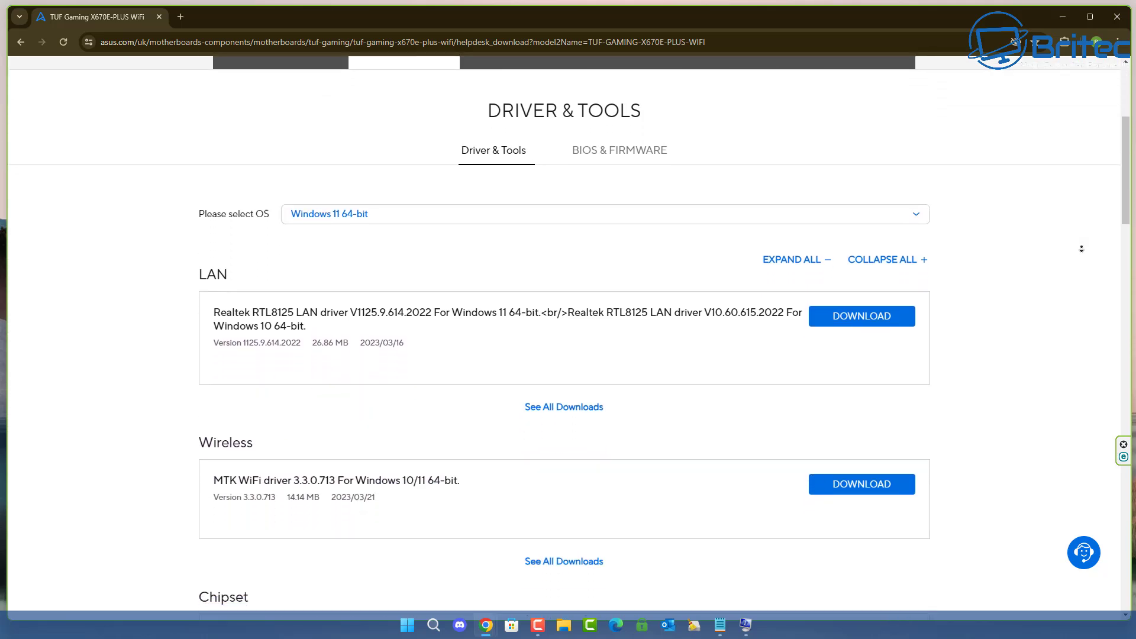
scroll(1082, 248, "down", 1)
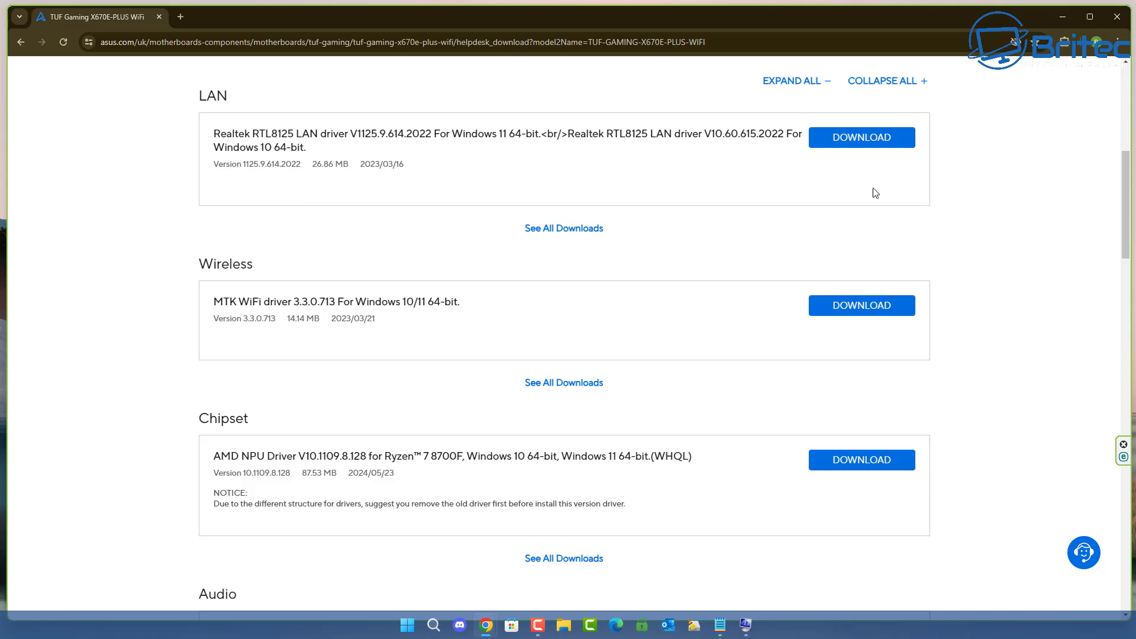
middle_click(1040, 247)
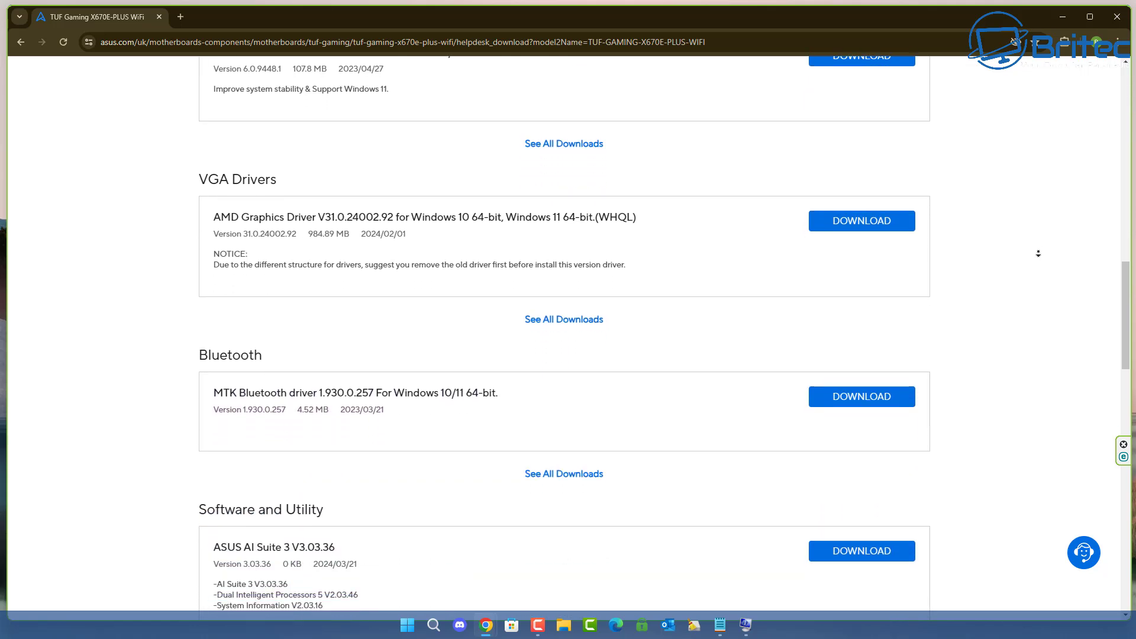
middle_click(1011, 259)
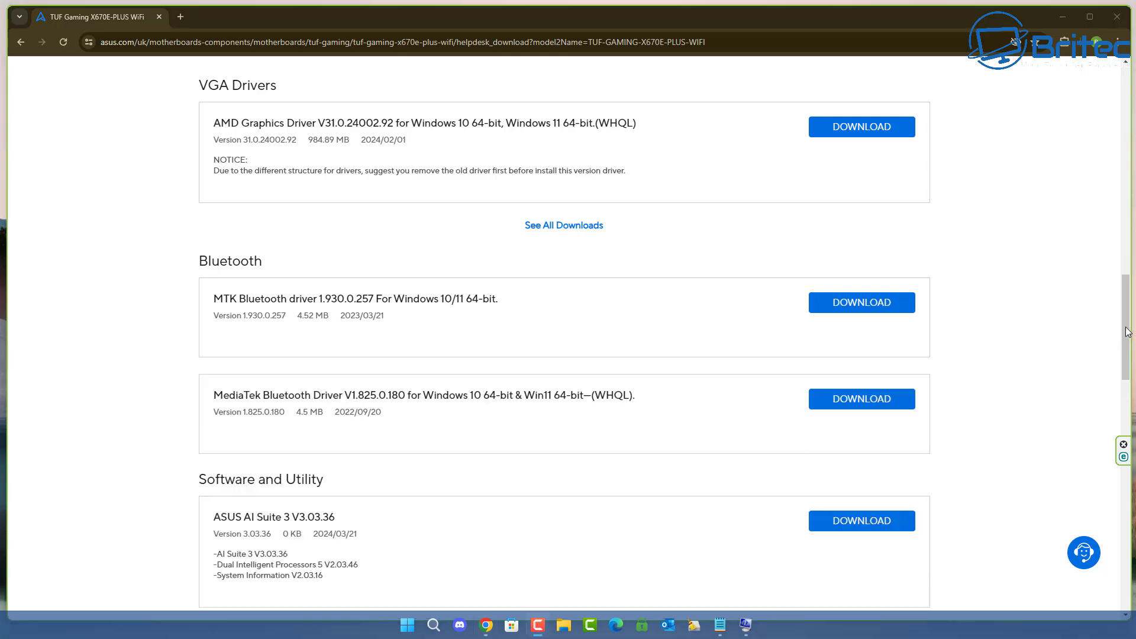
scroll(842, 275, "up", 15)
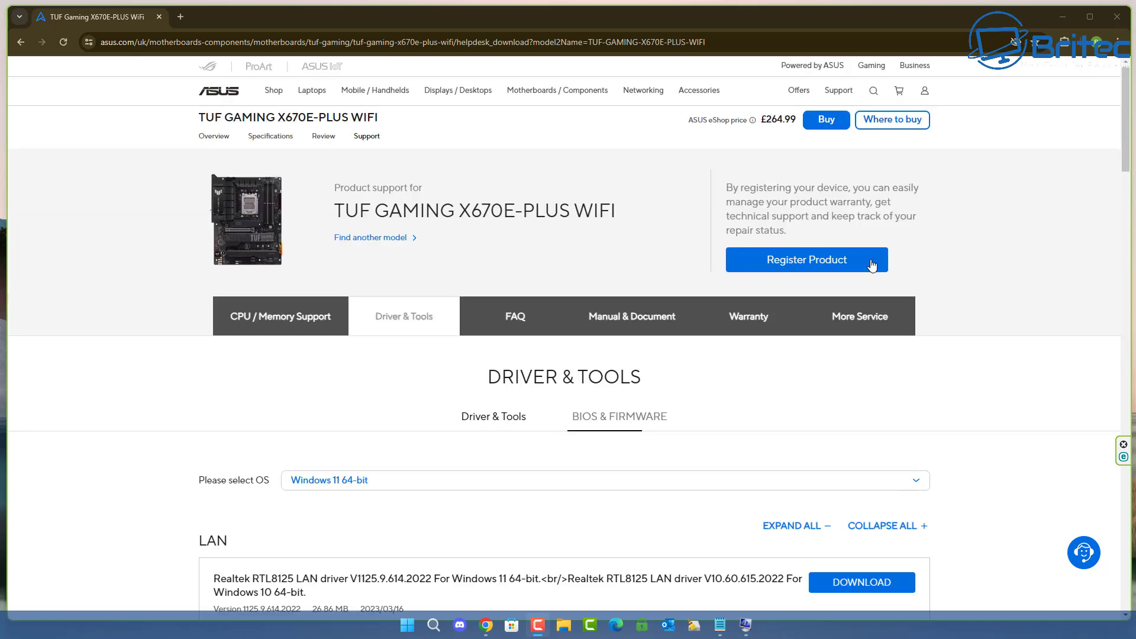
- Open the English AM5 Series BIOS manual PDF from Manual & Document and scroll through it
left_click(636, 322)
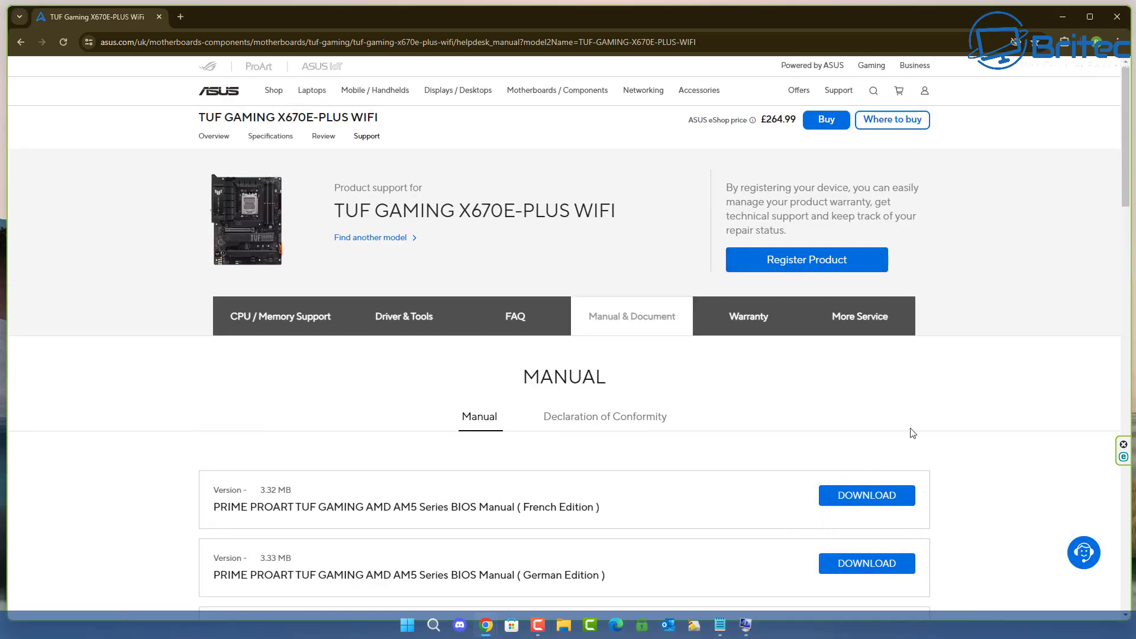
scroll(942, 248, "down", 6)
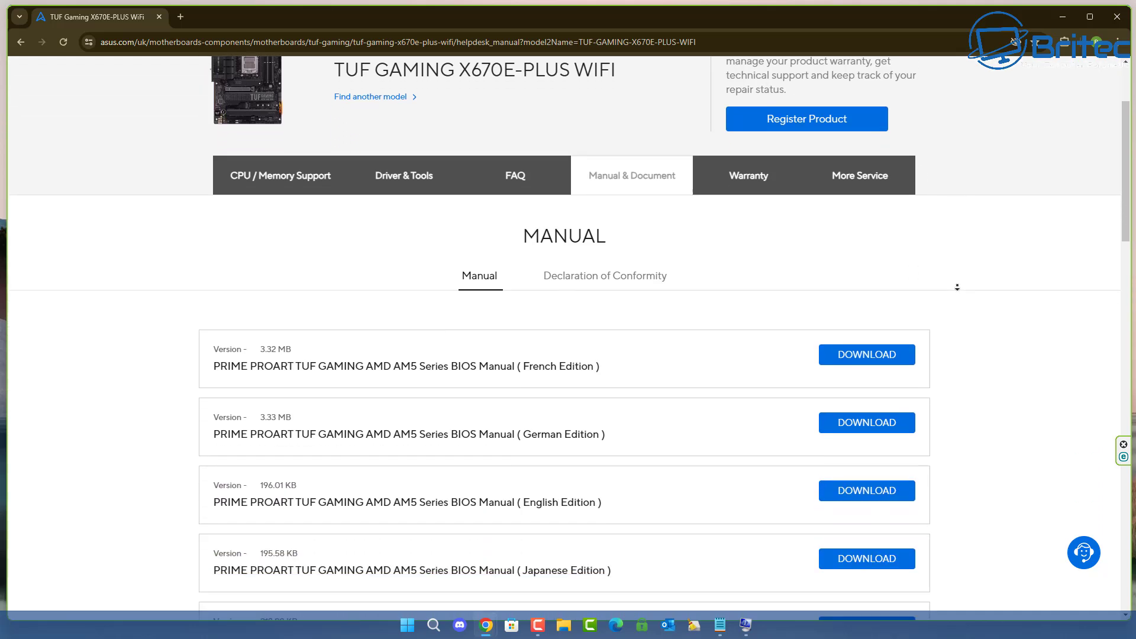
scroll(957, 284, "down", 1)
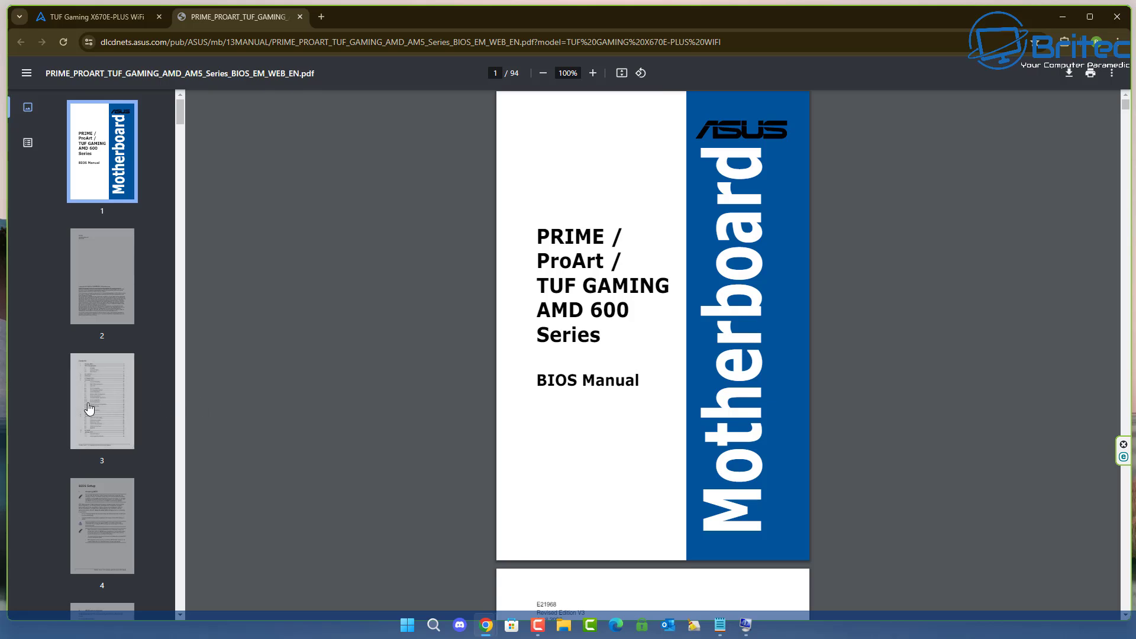
left_click(89, 407)
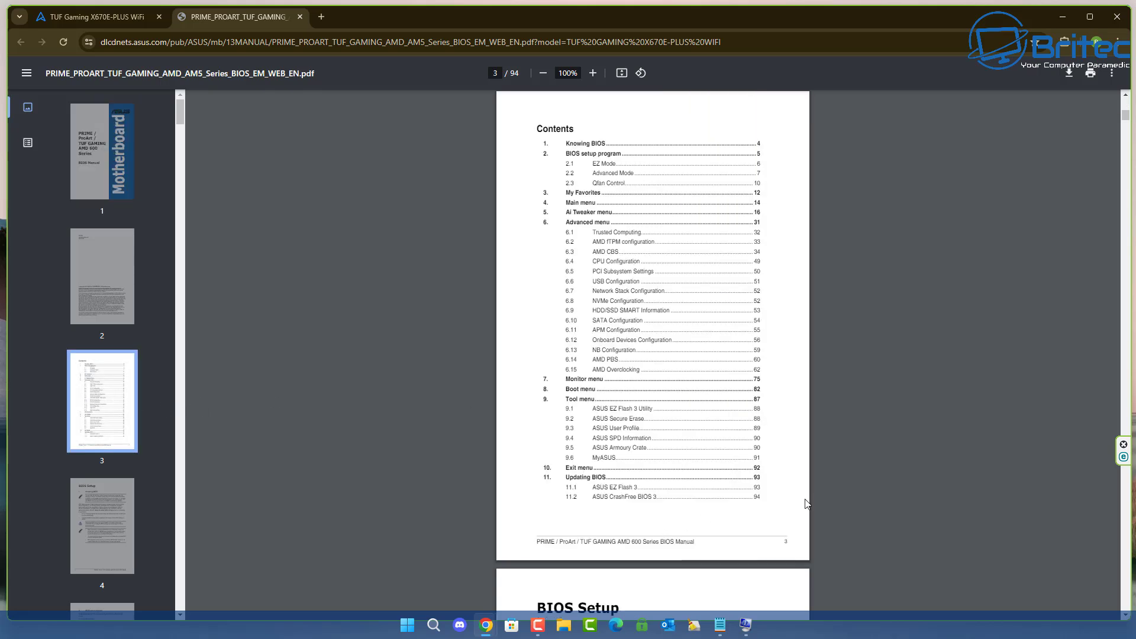
scroll(782, 506, "down", 14)
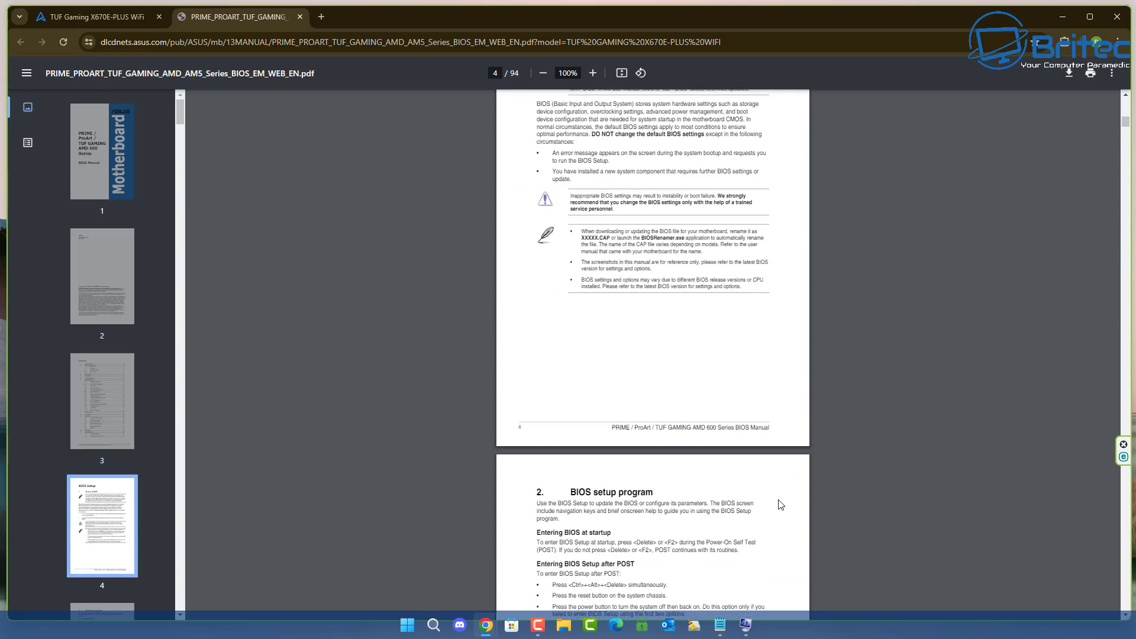
scroll(781, 502, "down", 4)
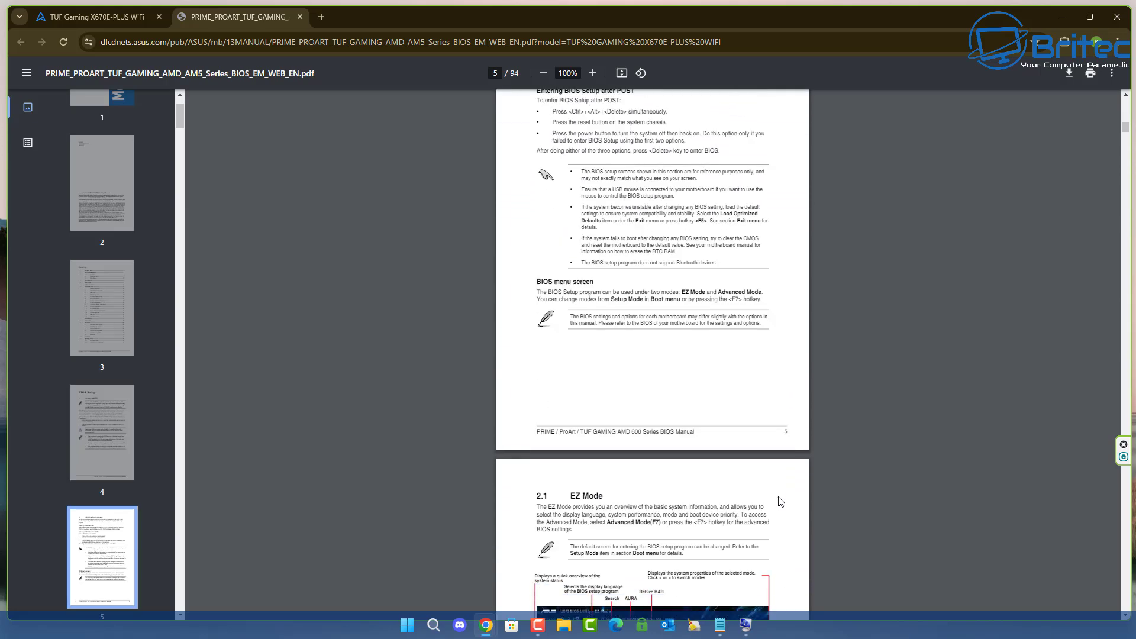
- Close the BIOS manual tab, open Specifications, and highlight Bluetooth v5.2 under Wireless & Bluetooth
key("ctrl+w")
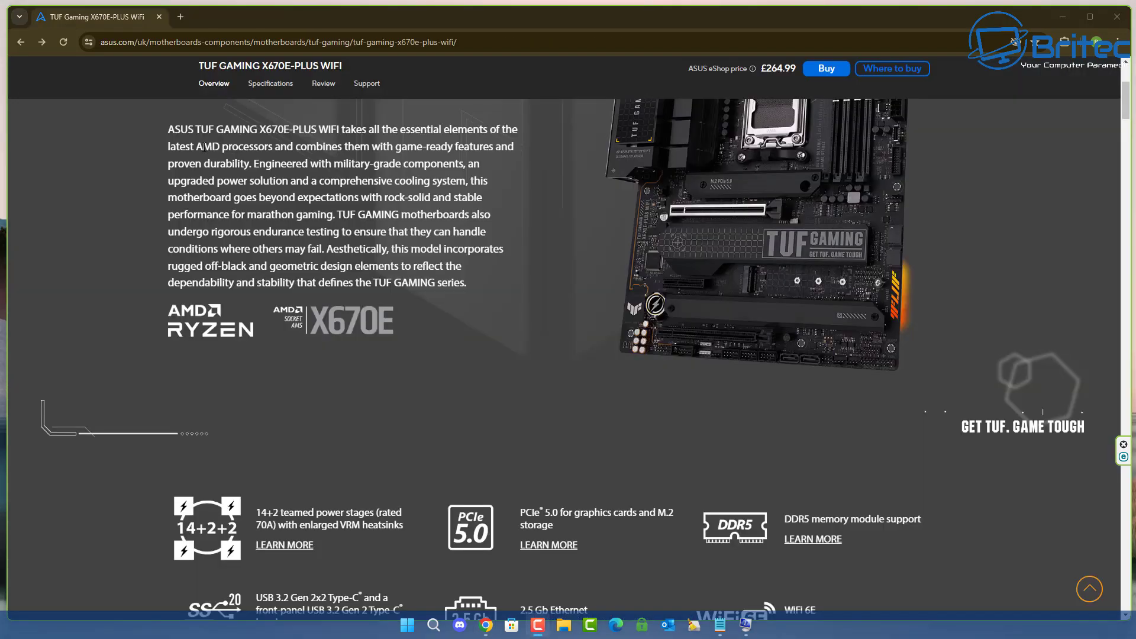
left_click(271, 84)
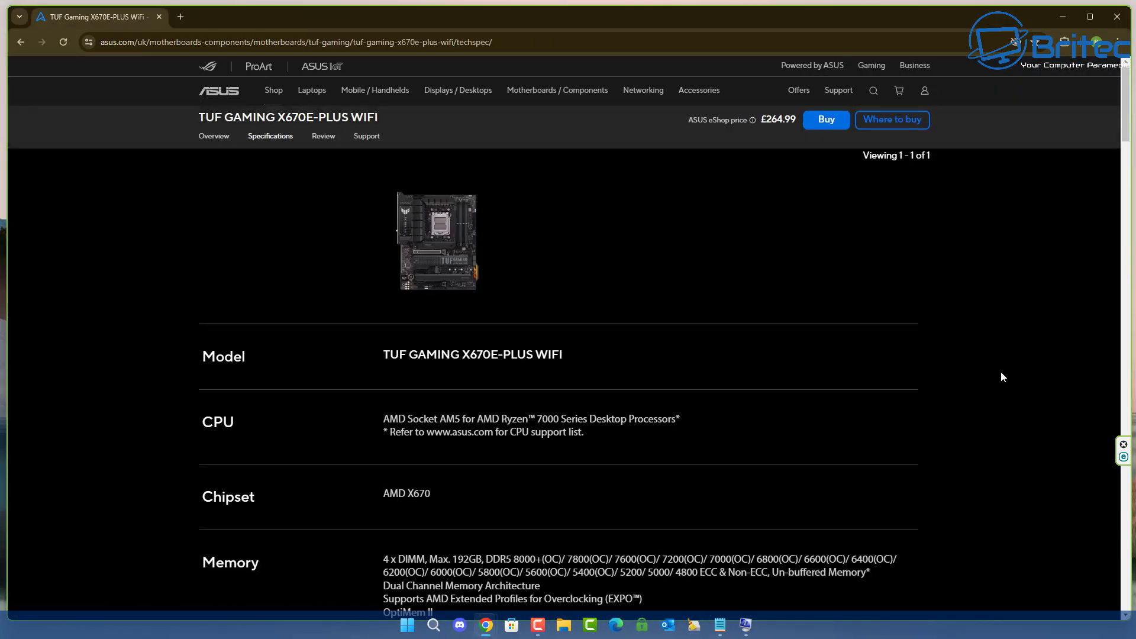
middle_click(1078, 261)
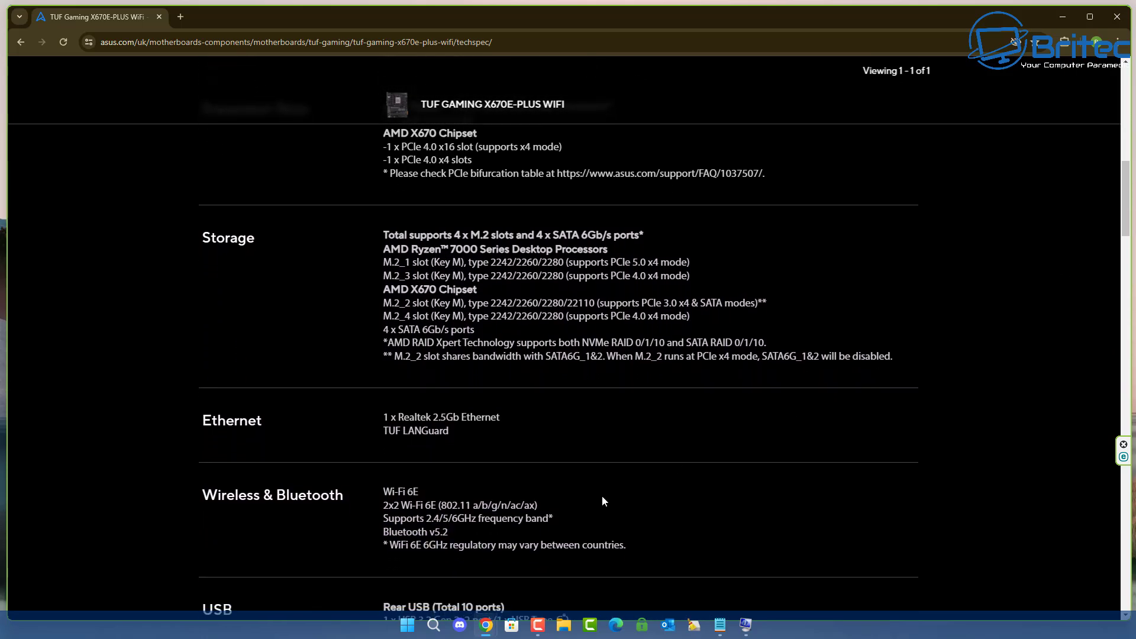
left_click_drag(451, 535, 373, 533)
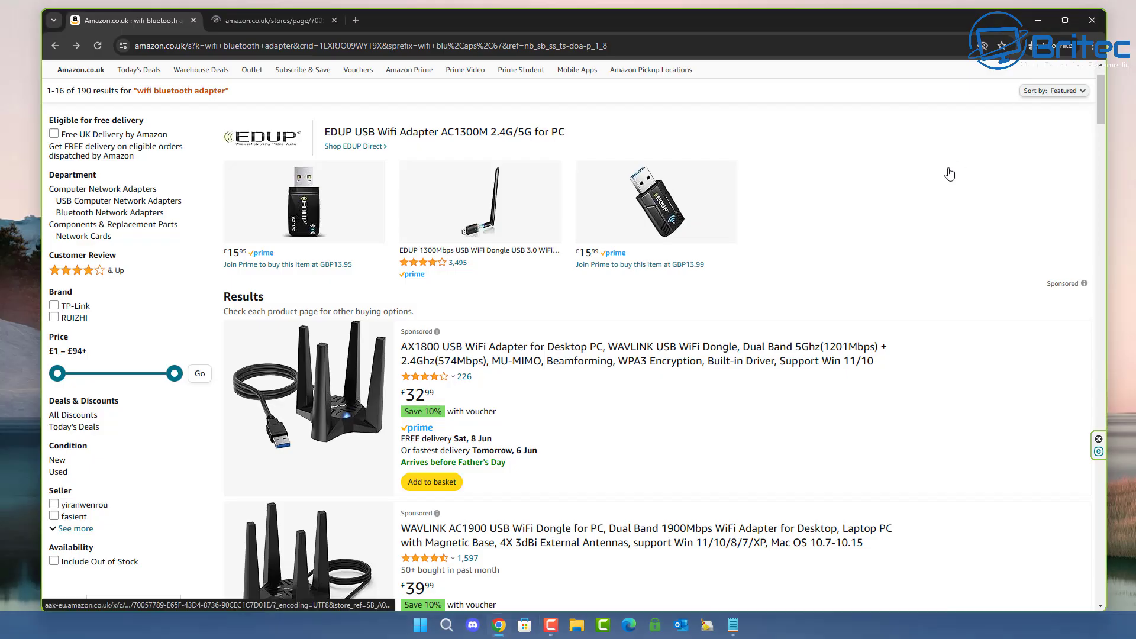
- Open three EDUP Direct listings in background tabs while scrolling the Amazon adapter results
middle_click(947, 175)
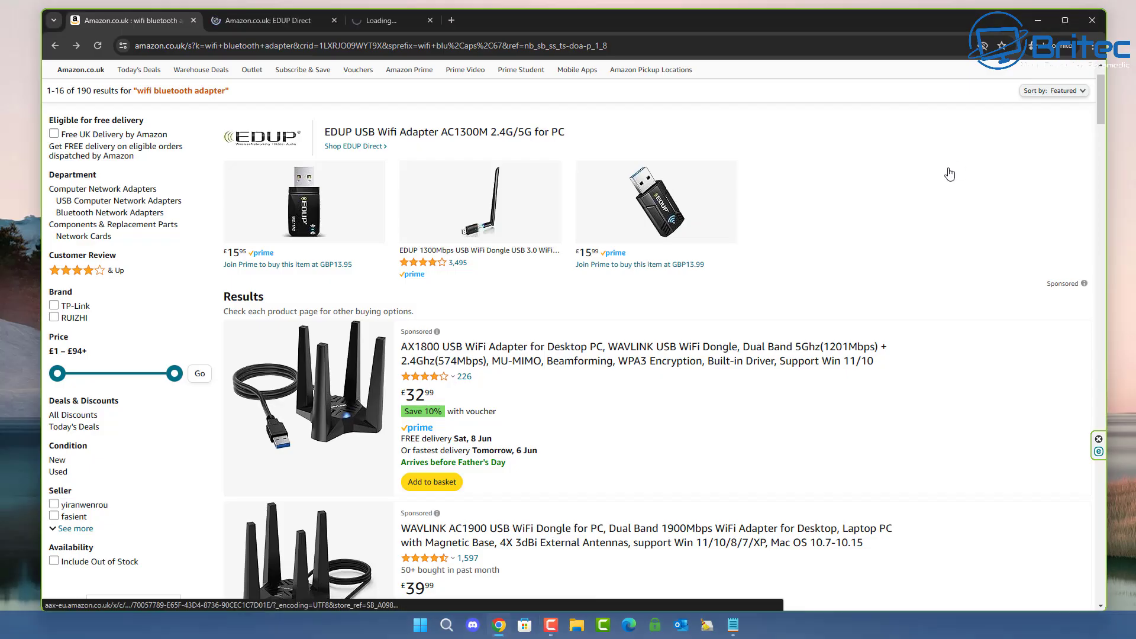
middle_click(895, 290)
scroll(828, 319, "down", 1)
middle_click(767, 352)
scroll(763, 374, "down", 2)
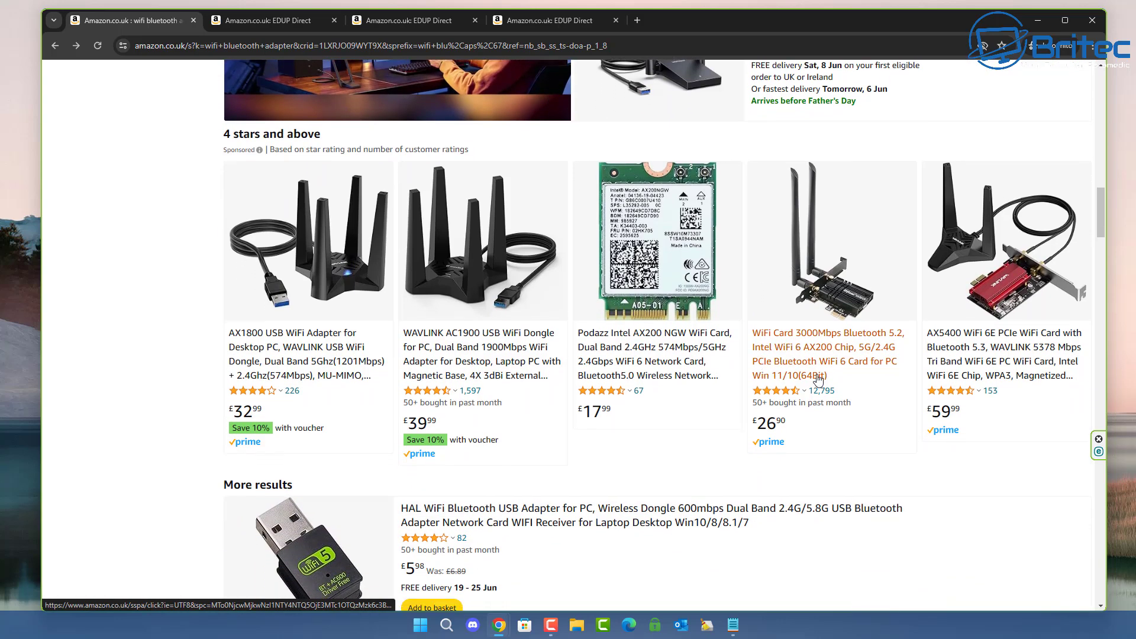
- Open the WAVLINK AX5400 WiFi 6E PCIe card's page (£59.99, Bluetooth 5.3) and scroll its details
left_click(984, 369)
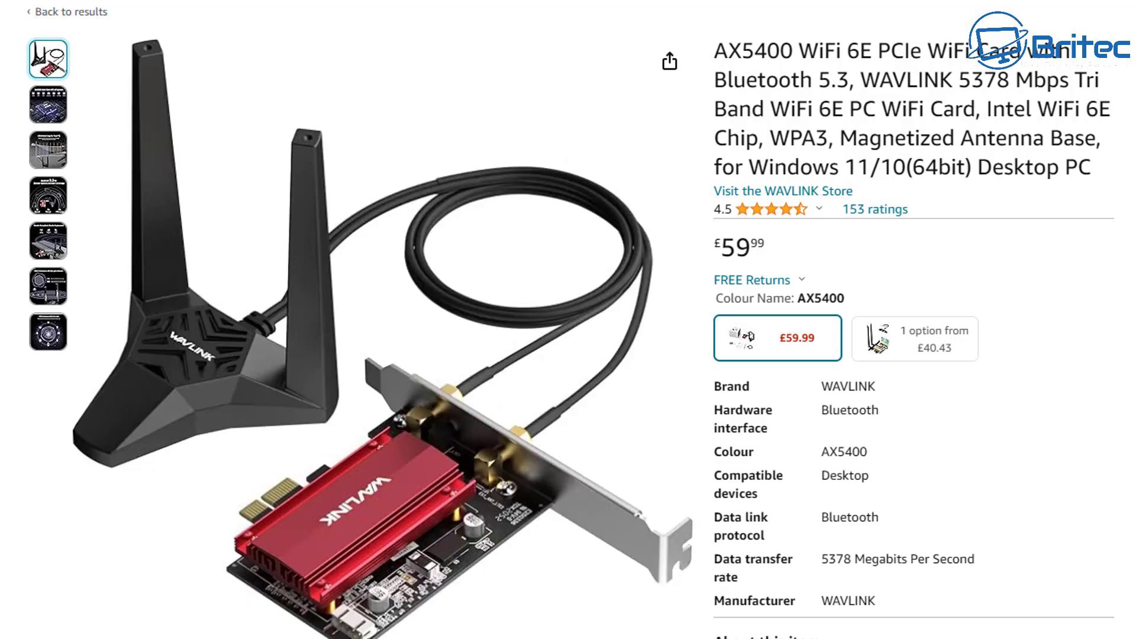
scroll(567, 319, "down", 3)
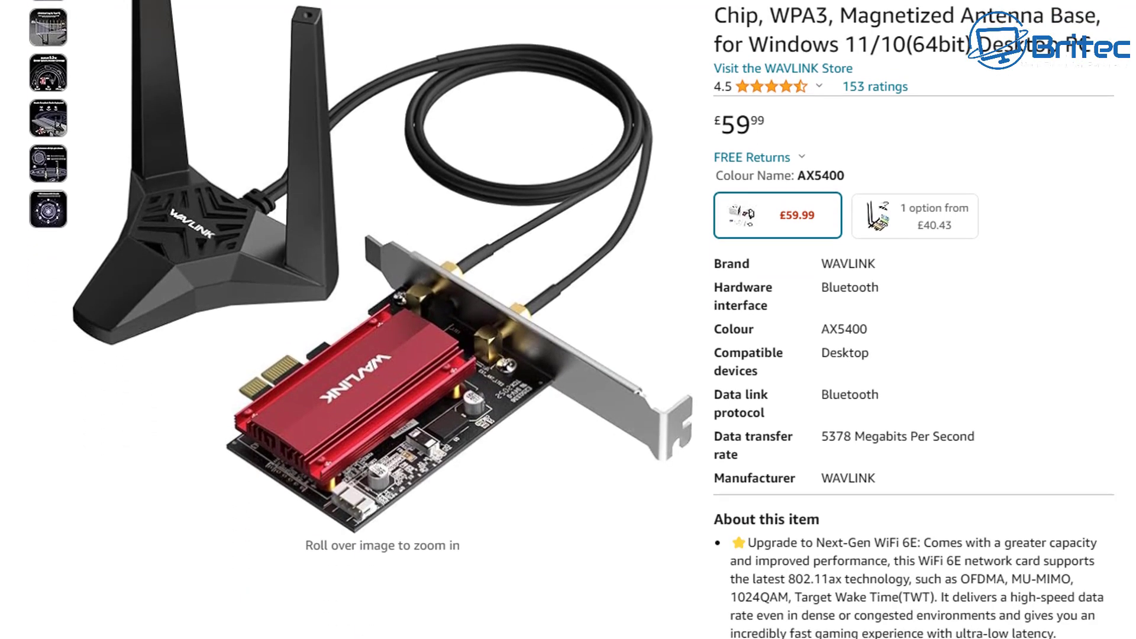